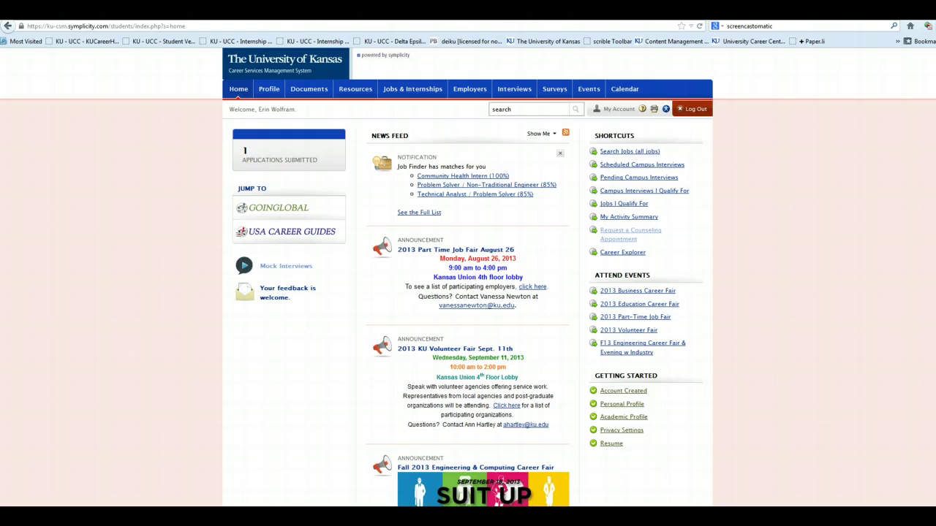
- Open the mock interviews area, look through the recommended interviews, and show the personal list My Mock Interviews
{"action": "left_click", "coordinate": [287, 268]}
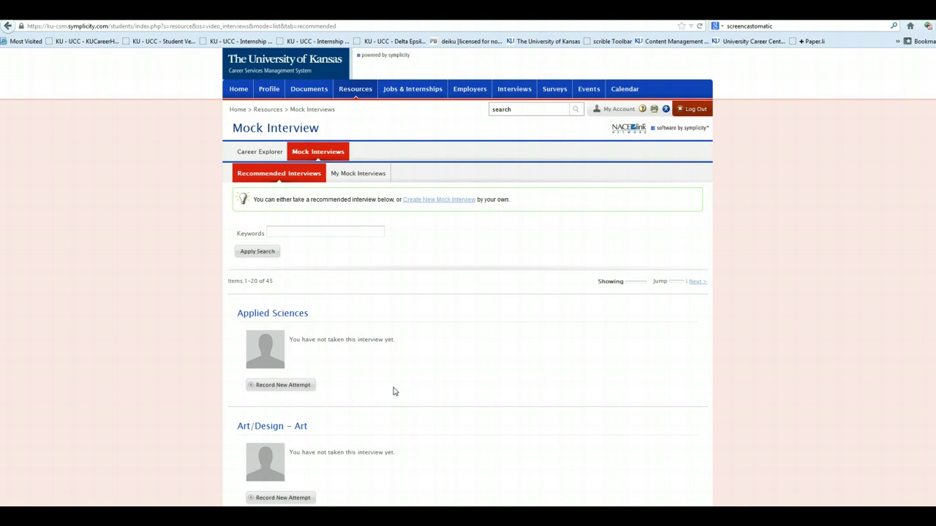
{"action": "scroll", "coordinate": [393, 392], "scroll_direction": "down", "scroll_amount": 3}
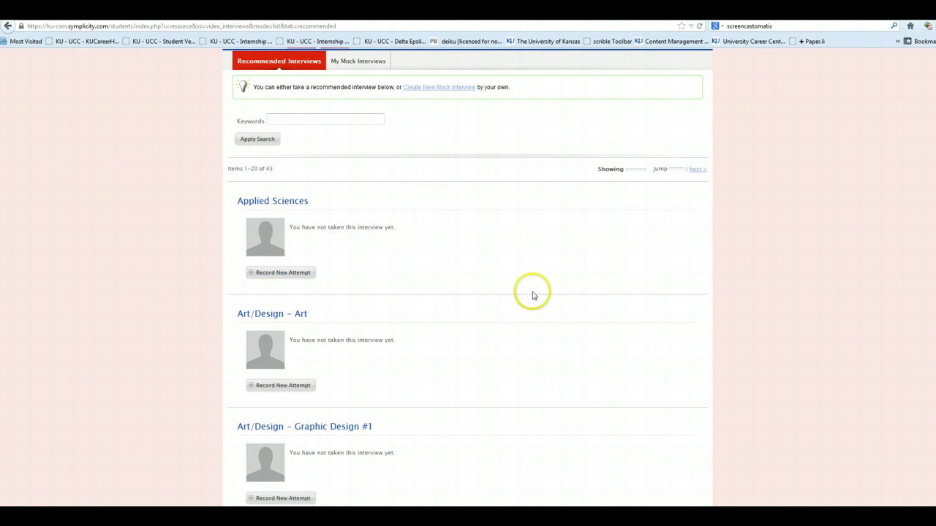
{"action": "scroll", "coordinate": [482, 329], "scroll_direction": "up", "scroll_amount": 3}
{"action": "left_click", "coordinate": [363, 180]}
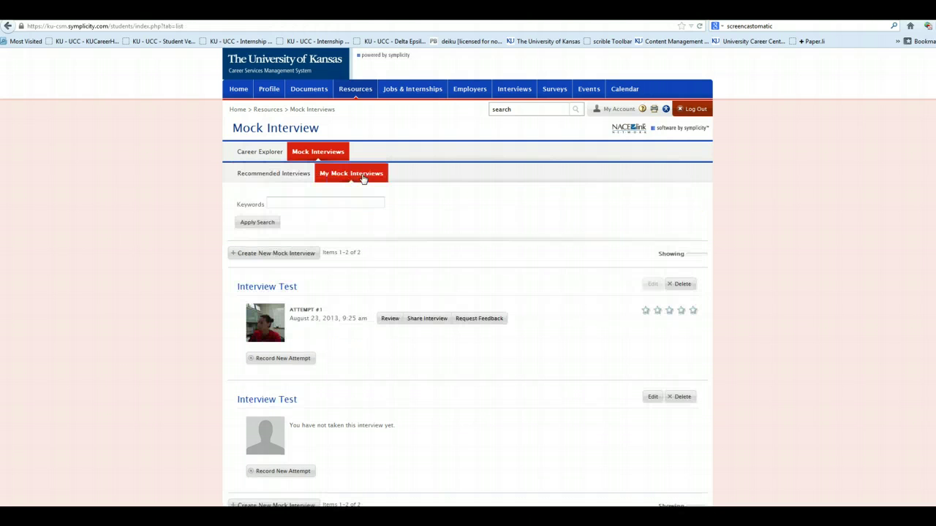
- Create a new mock interview named "interview" and save the setup to continue to building it
{"action": "left_click", "coordinate": [288, 255]}
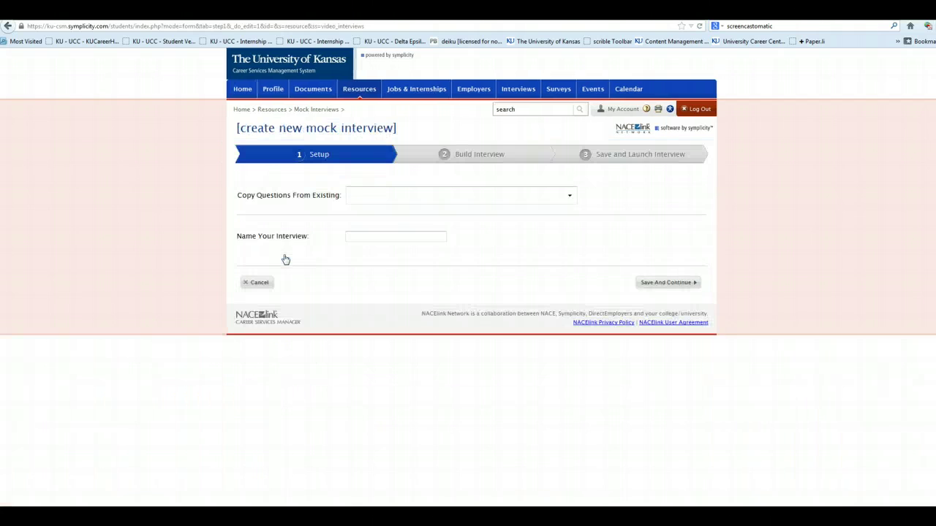
{"action": "left_click", "coordinate": [368, 239]}
{"action": "type", "text": "interview"}
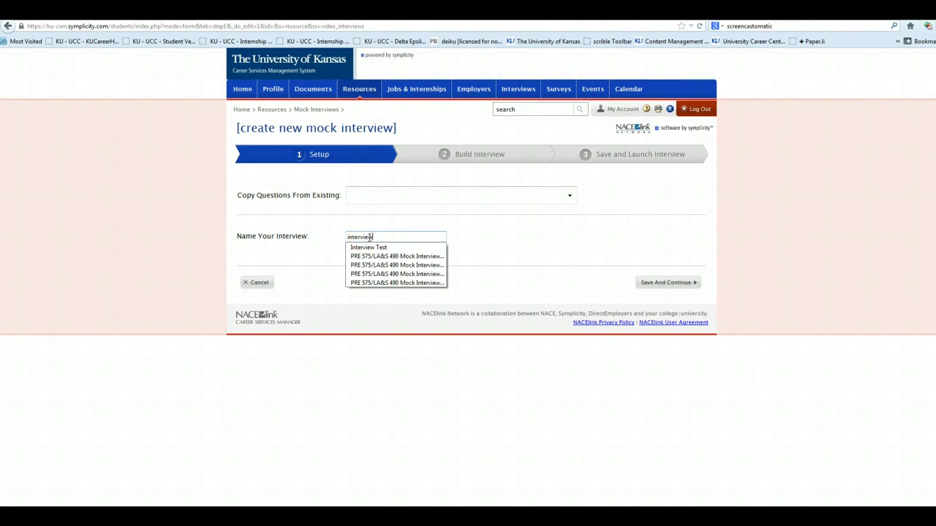
{"action": "left_click", "coordinate": [674, 283]}
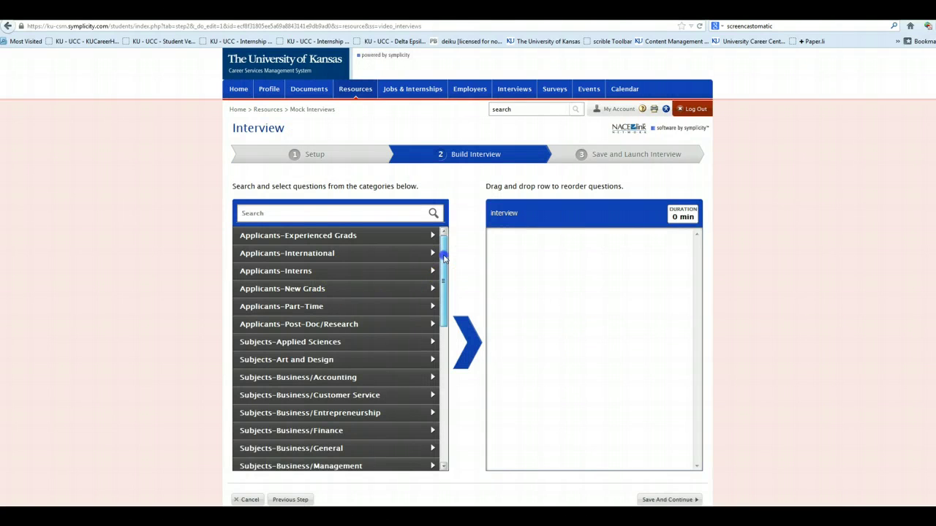
- Add the question "Tell me what initially sparked your interest in this industry?" from the Applicants-Interns category
{"action": "left_click", "coordinate": [373, 254]}
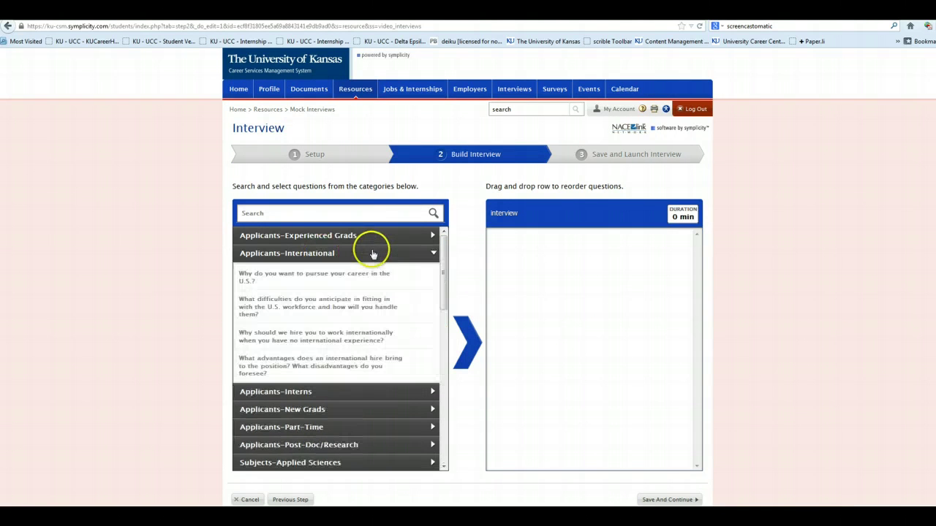
{"action": "left_click", "coordinate": [419, 253]}
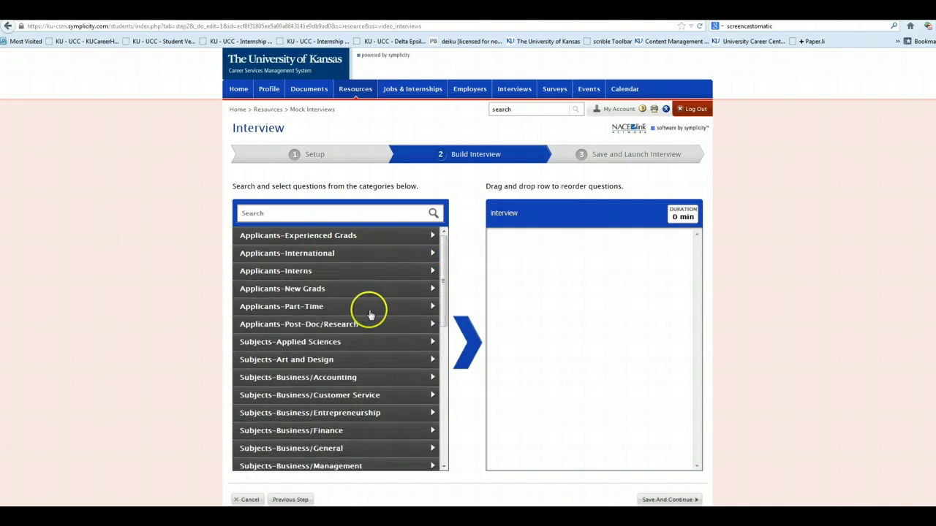
{"action": "left_click", "coordinate": [324, 275]}
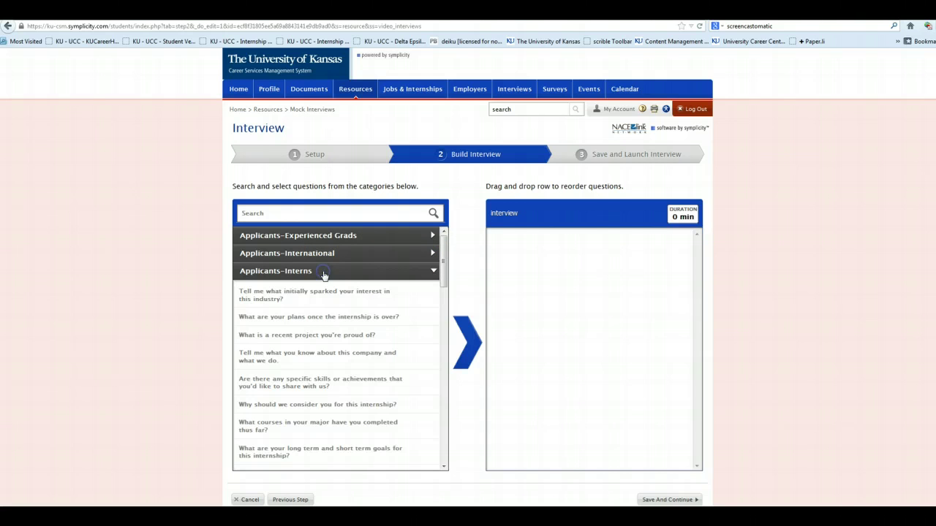
{"action": "mouse_move", "coordinate": [324, 292]}
{"action": "left_click", "coordinate": [422, 296]}
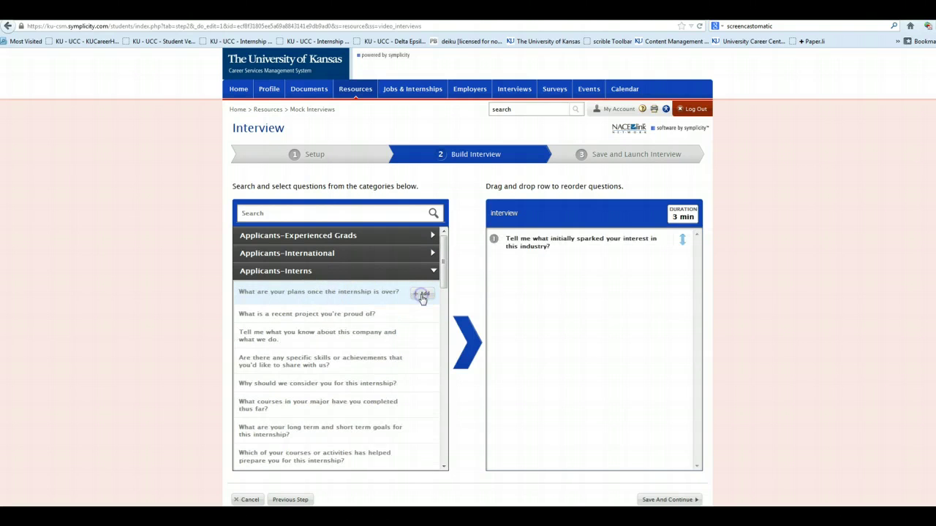
{"action": "left_click", "coordinate": [436, 275]}
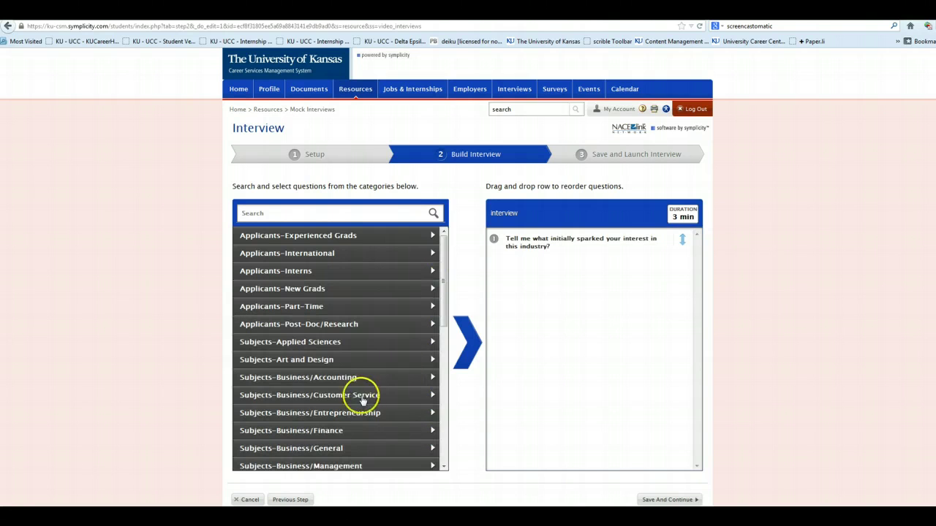
- Add the question "Describe a trap and why it is important." from the Subjects-Art and Design category
{"action": "left_click", "coordinate": [415, 361]}
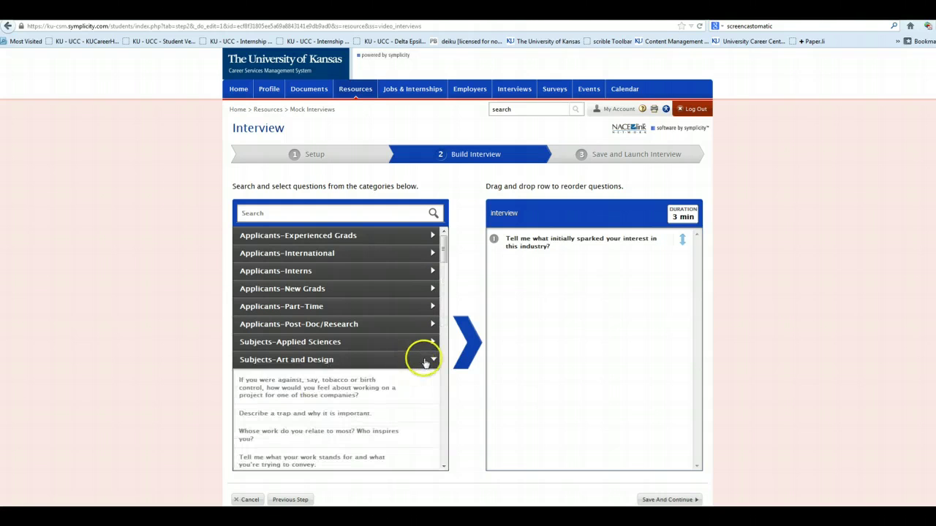
{"action": "left_click", "coordinate": [421, 416]}
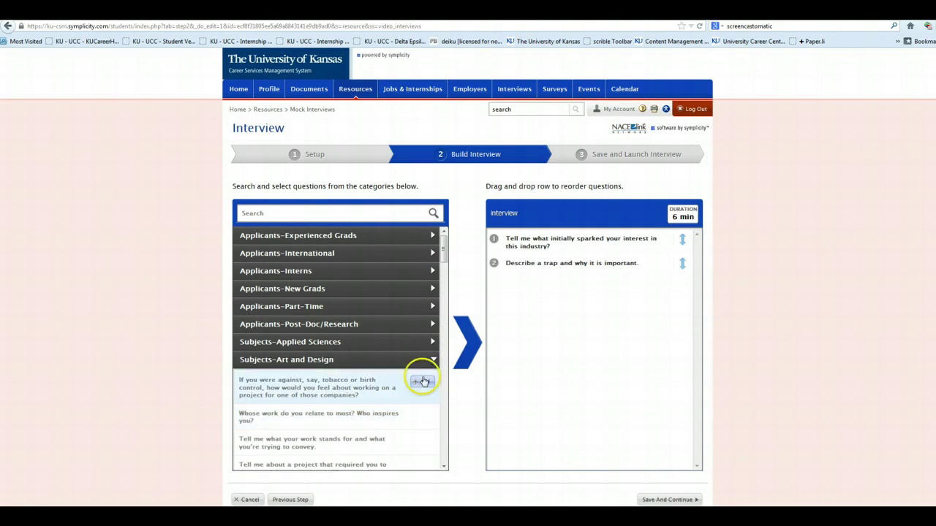
{"action": "left_click_drag", "start_coordinate": [443, 252], "coordinate": [442, 316]}
{"action": "scroll", "coordinate": [438, 351], "scroll_direction": "up", "scroll_amount": 10}
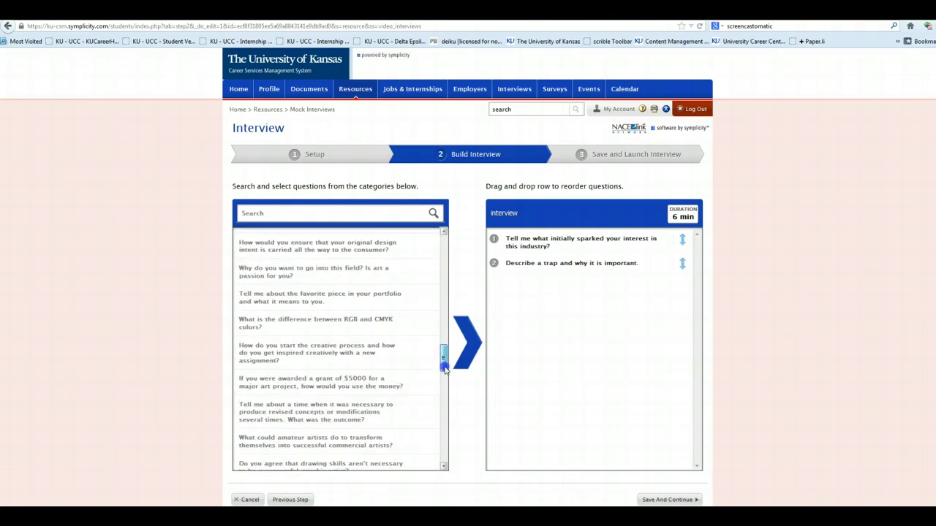
{"action": "left_click", "coordinate": [432, 361]}
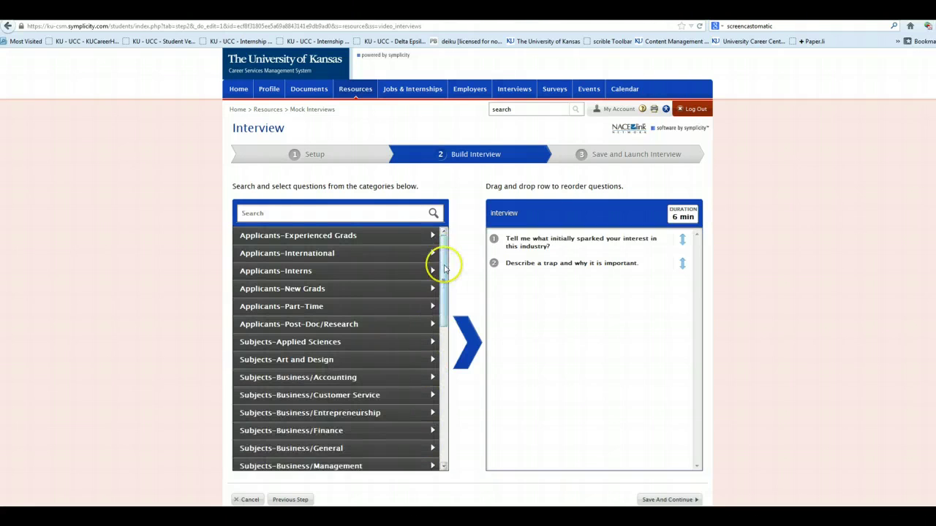
- Add the Traits-Decision Making question about finding it important to take a stand on an issue, and save the built interview
{"action": "scroll", "coordinate": [439, 262], "scroll_direction": "down", "scroll_amount": 3}
{"action": "scroll", "coordinate": [343, 447], "scroll_direction": "down", "scroll_amount": 7}
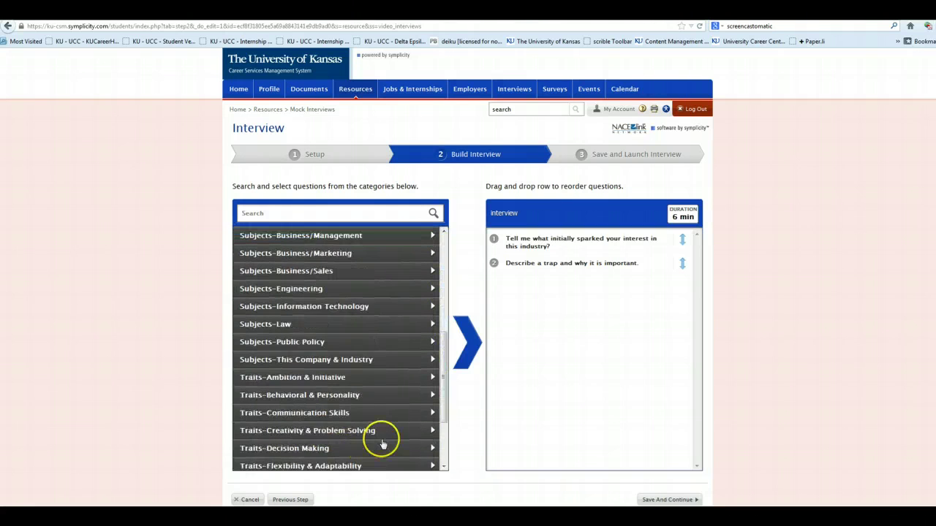
{"action": "left_click", "coordinate": [322, 356]}
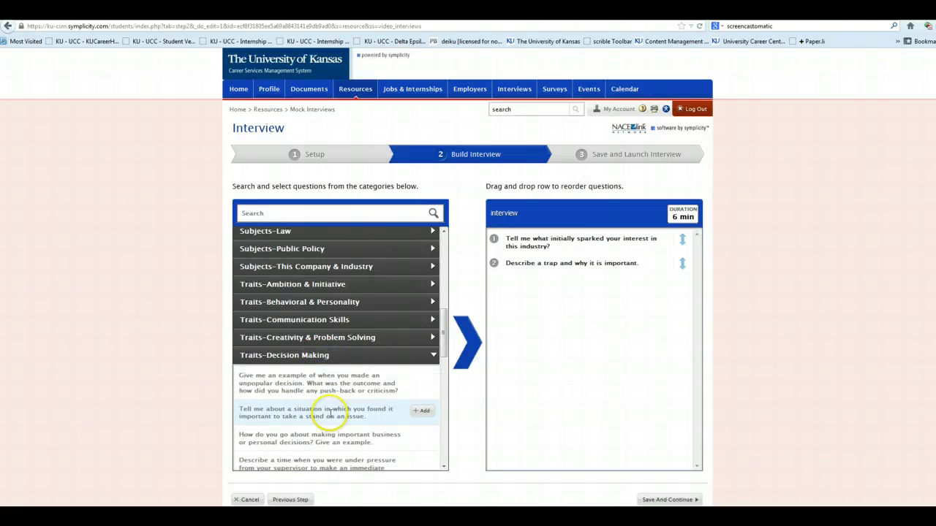
{"action": "left_click", "coordinate": [422, 412]}
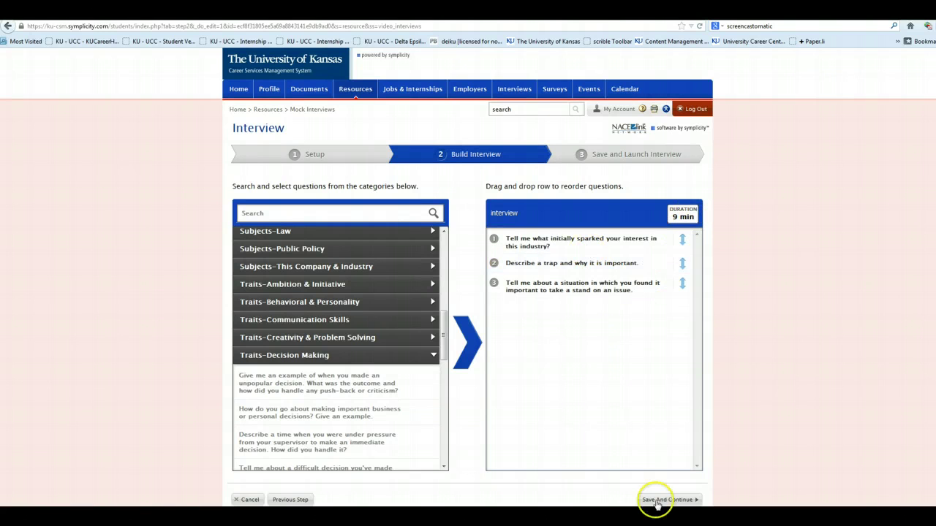
{"action": "left_click", "coordinate": [682, 503]}
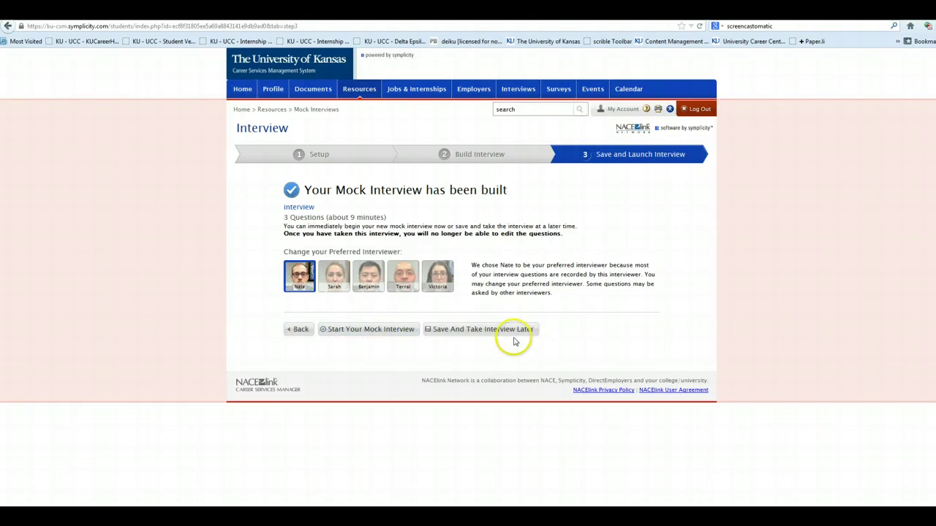
- Launch the built mock interview, allow camera and microphone access, and start the interview without a practice question
{"action": "left_click", "coordinate": [365, 333]}
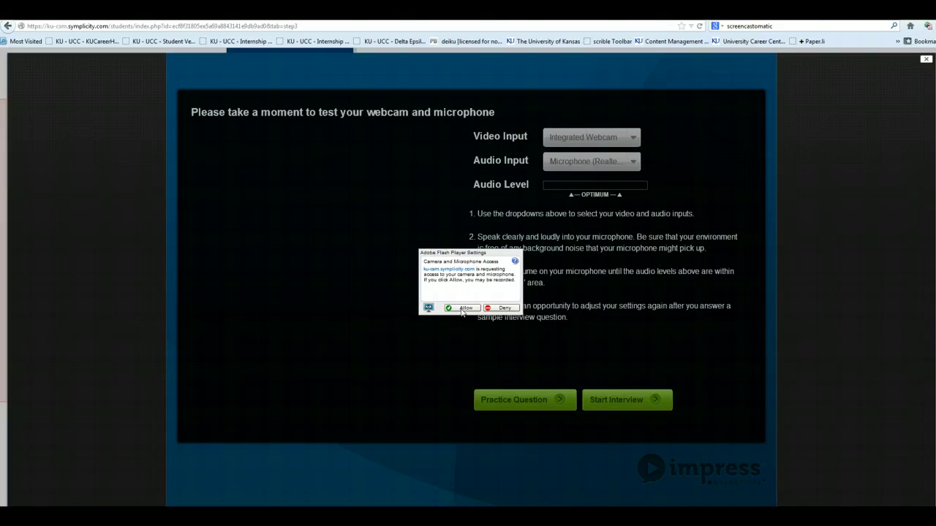
{"action": "left_click", "coordinate": [462, 308]}
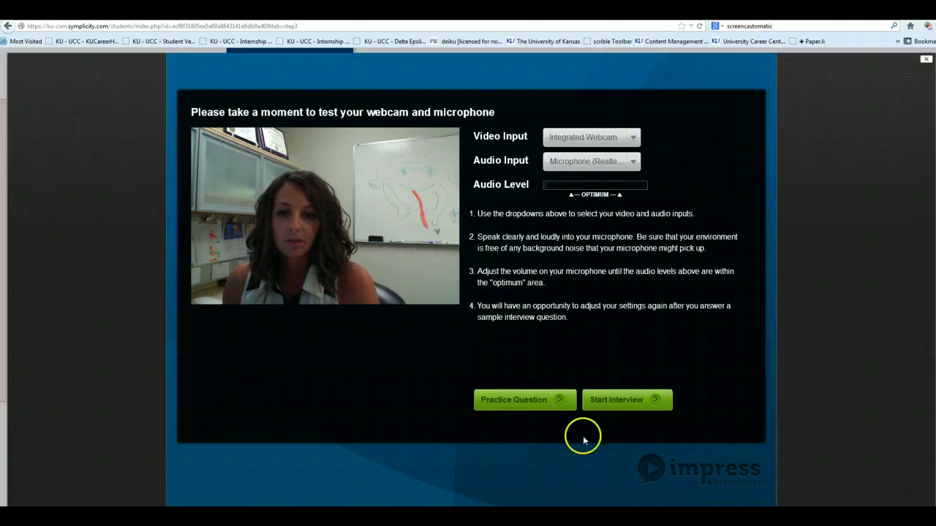
{"action": "left_click", "coordinate": [604, 402]}
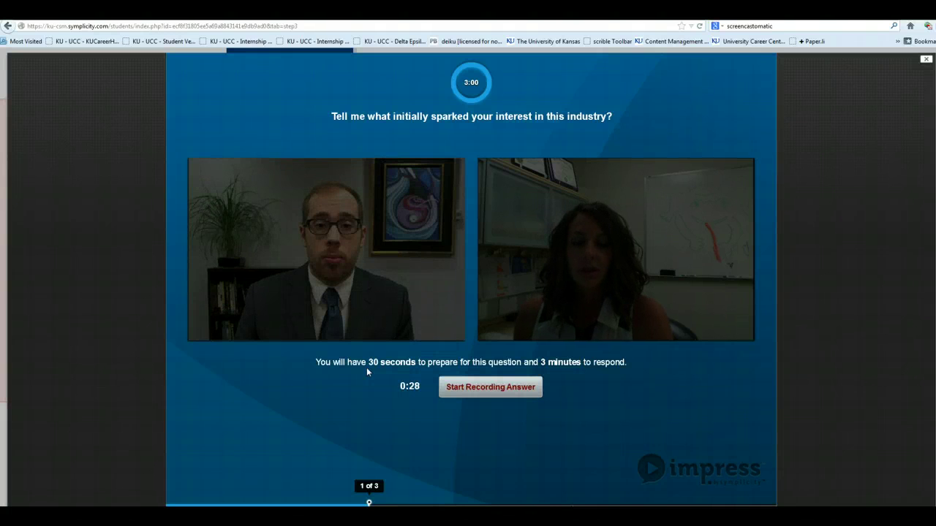
- Record an answer to the question about what sparked interest in this industry and proceed to the second question
{"action": "left_click", "coordinate": [410, 389]}
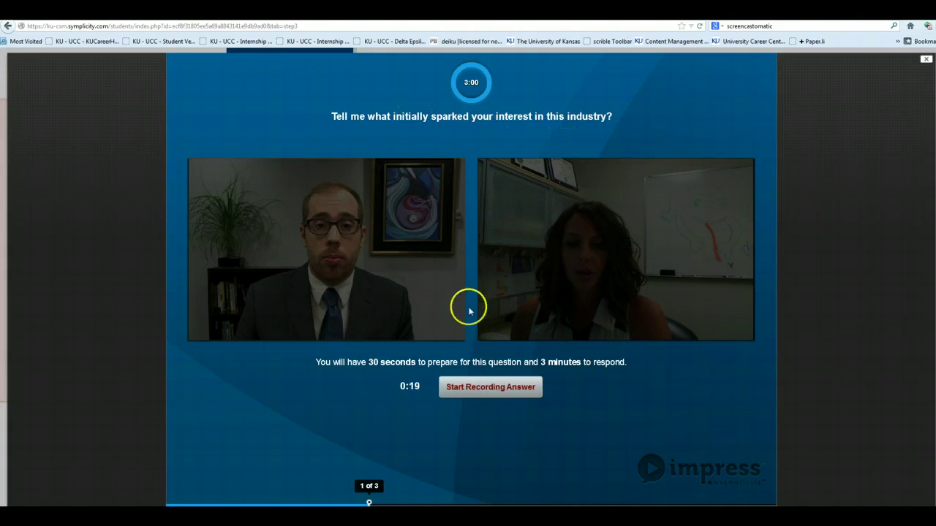
{"action": "left_click", "coordinate": [472, 389]}
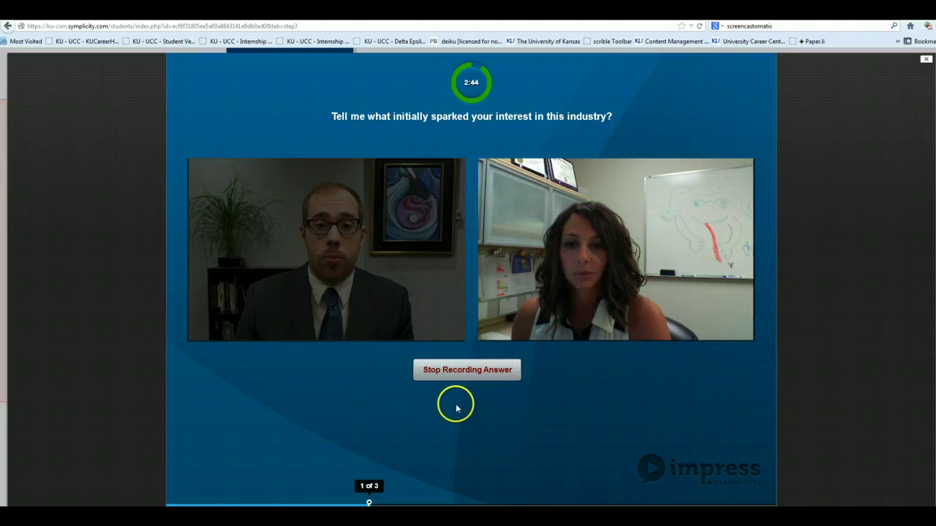
{"action": "left_click", "coordinate": [465, 374]}
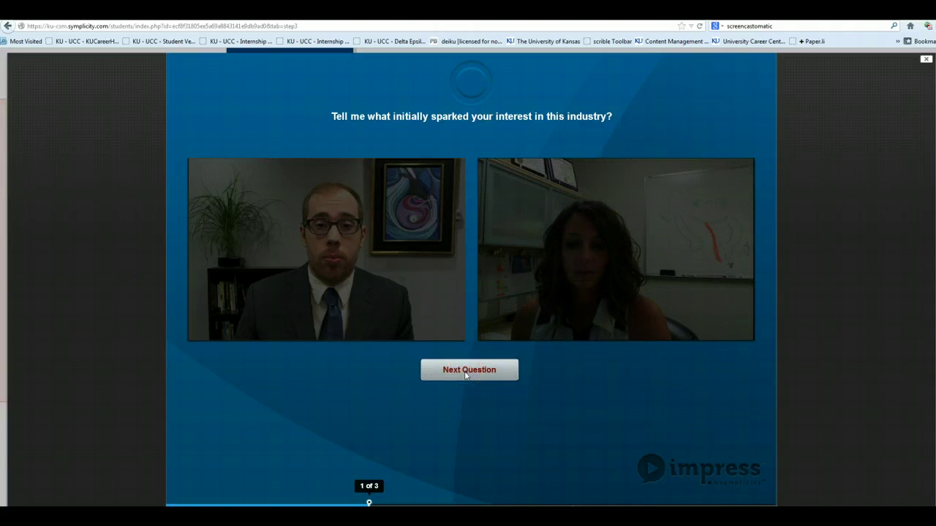
{"action": "left_click", "coordinate": [469, 370]}
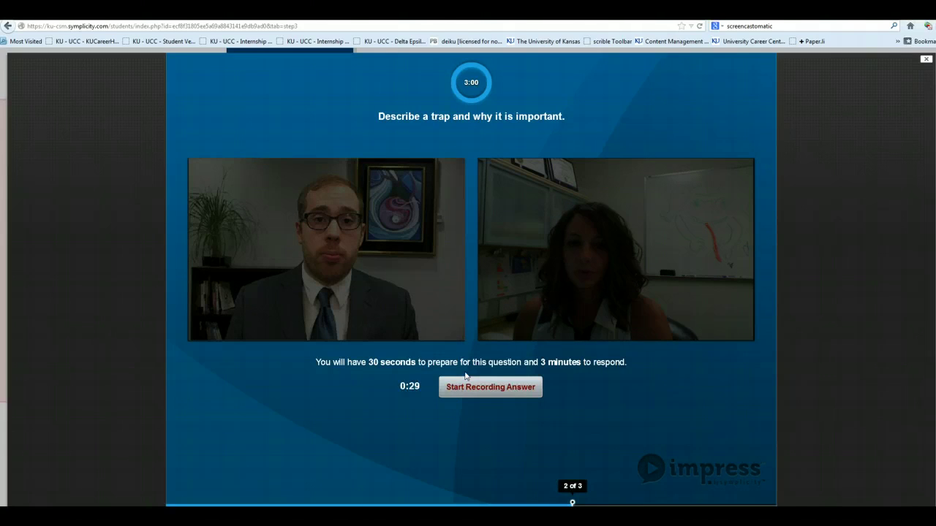
- Record a short answer to "Describe a trap and why it is important." and proceed to the third question
{"action": "left_click", "coordinate": [464, 389]}
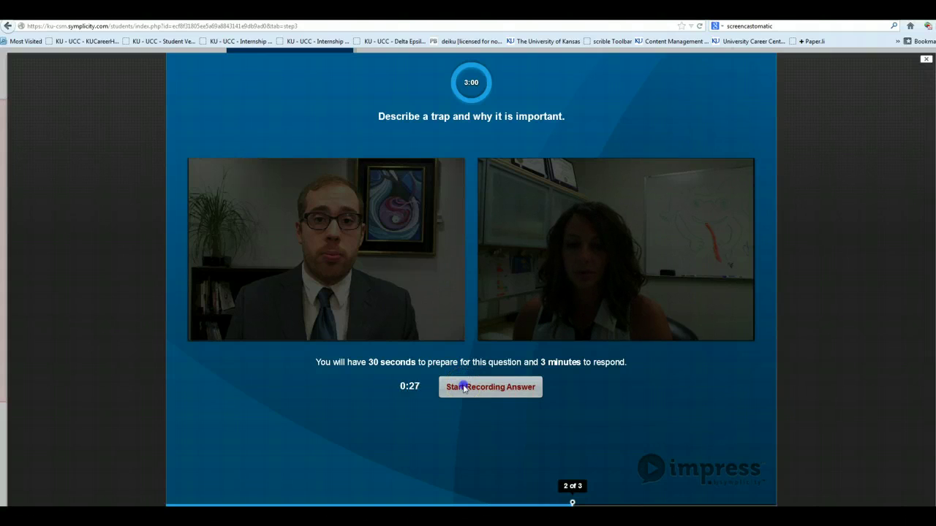
{"action": "left_click", "coordinate": [479, 371]}
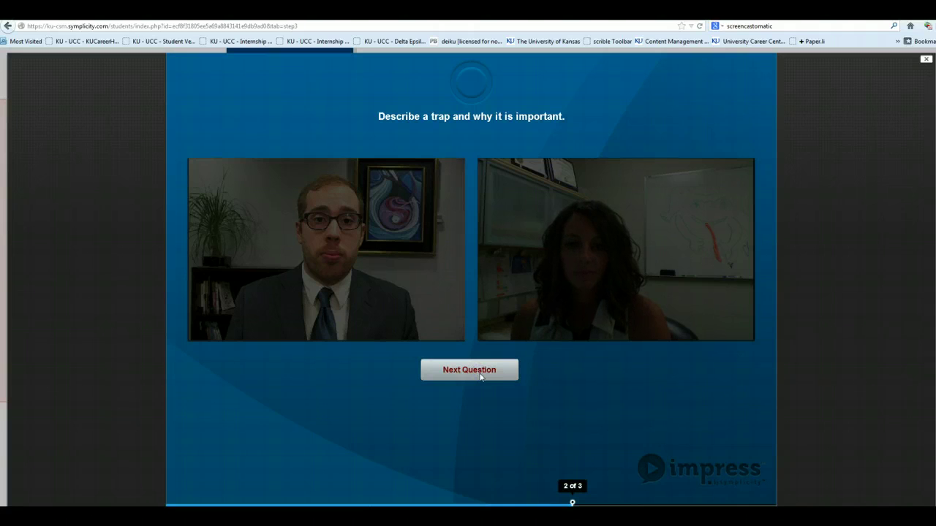
{"action": "left_click", "coordinate": [480, 374]}
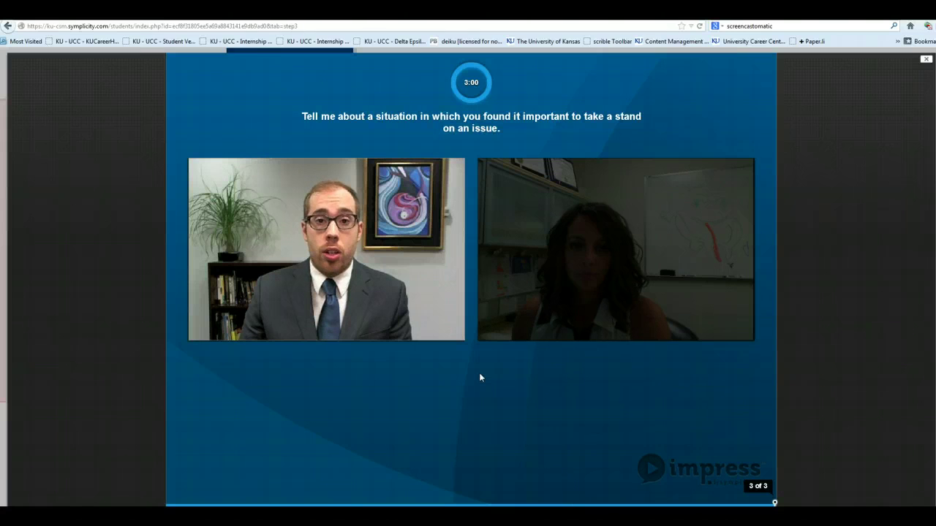
- Record a short answer to the question about taking a stand on an issue and finish the interview
{"action": "left_click", "coordinate": [482, 393]}
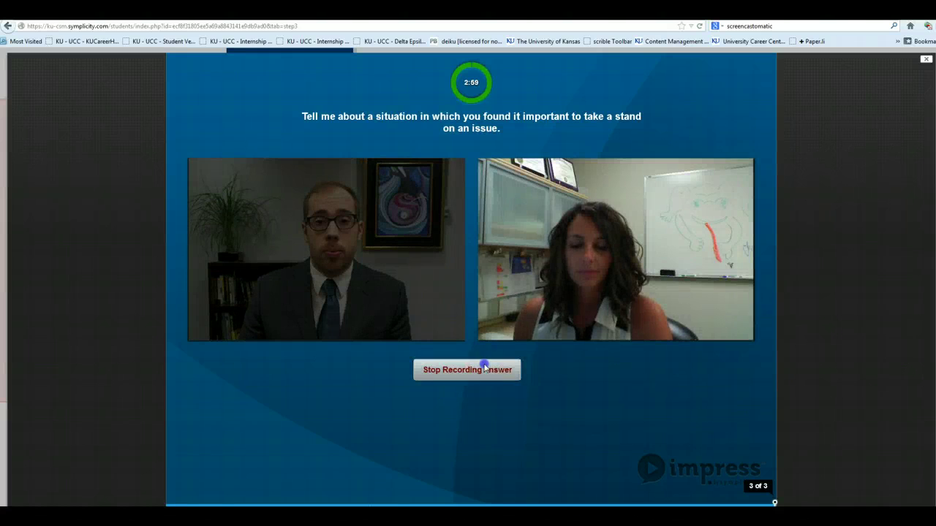
{"action": "left_click", "coordinate": [484, 368]}
{"action": "left_click", "coordinate": [487, 388]}
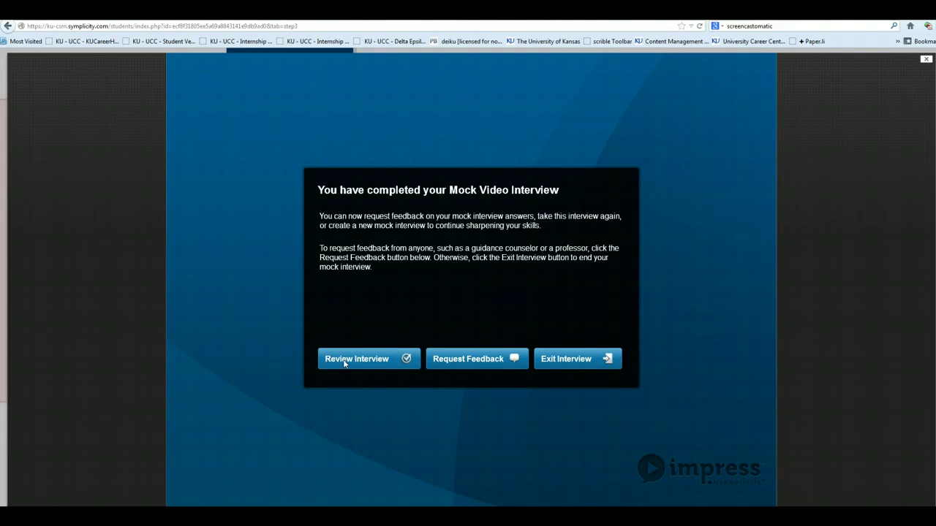
- Review the completed interview's recording of the first question and try to request feedback on it
{"action": "left_click", "coordinate": [346, 363]}
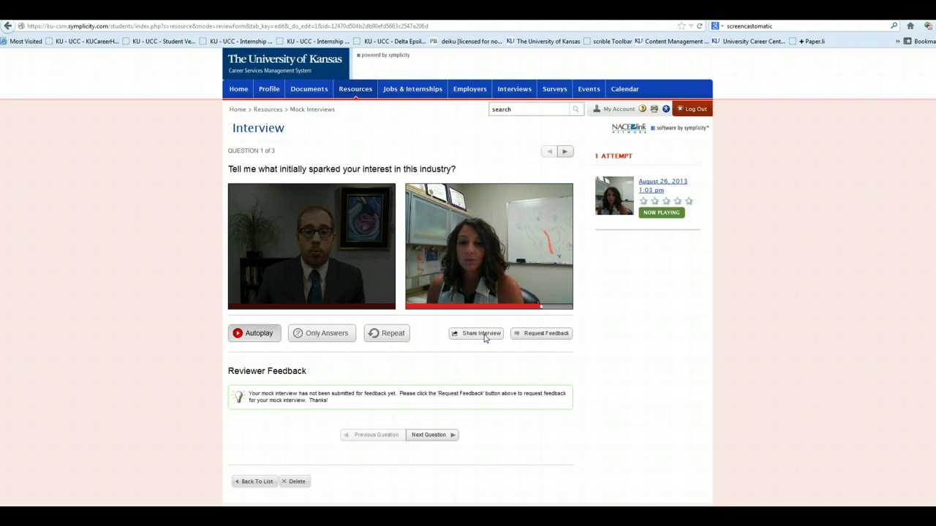
{"action": "left_click", "coordinate": [531, 336]}
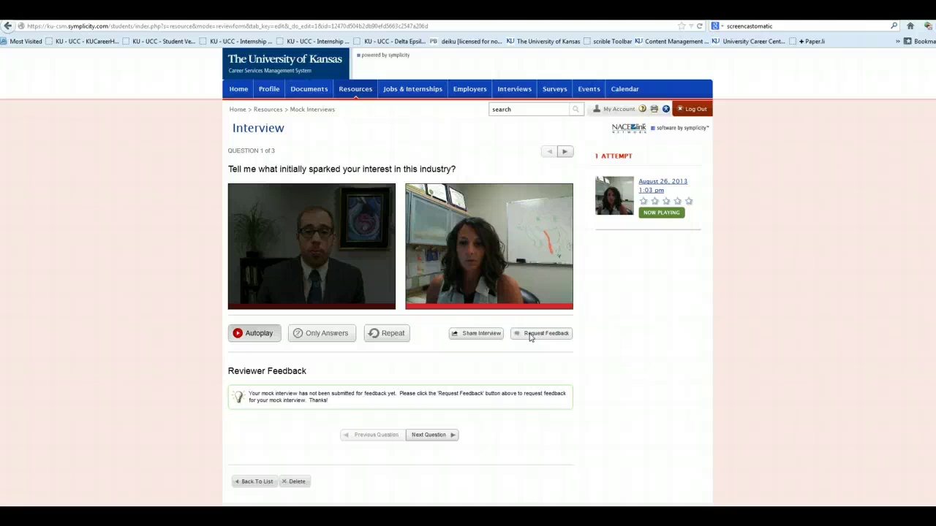
{"action": "left_click", "coordinate": [574, 442]}
{"action": "left_click", "coordinate": [544, 425]}
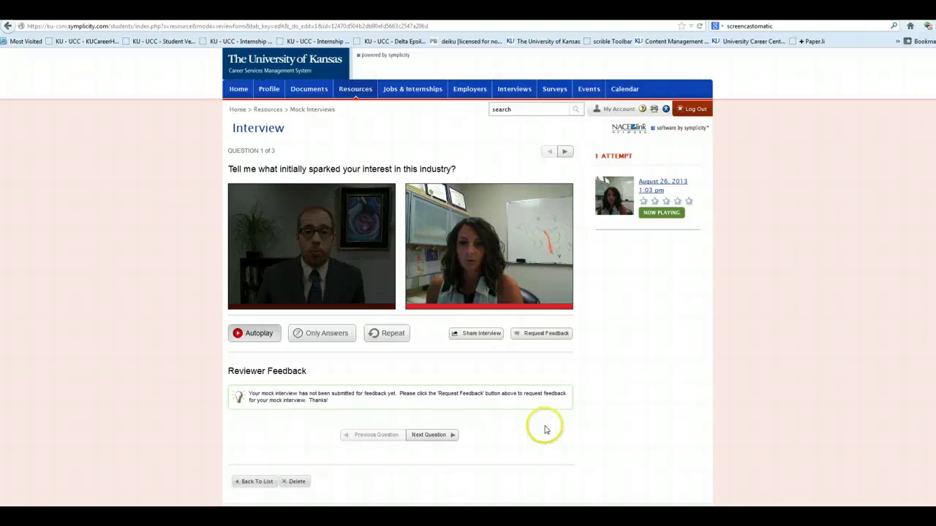